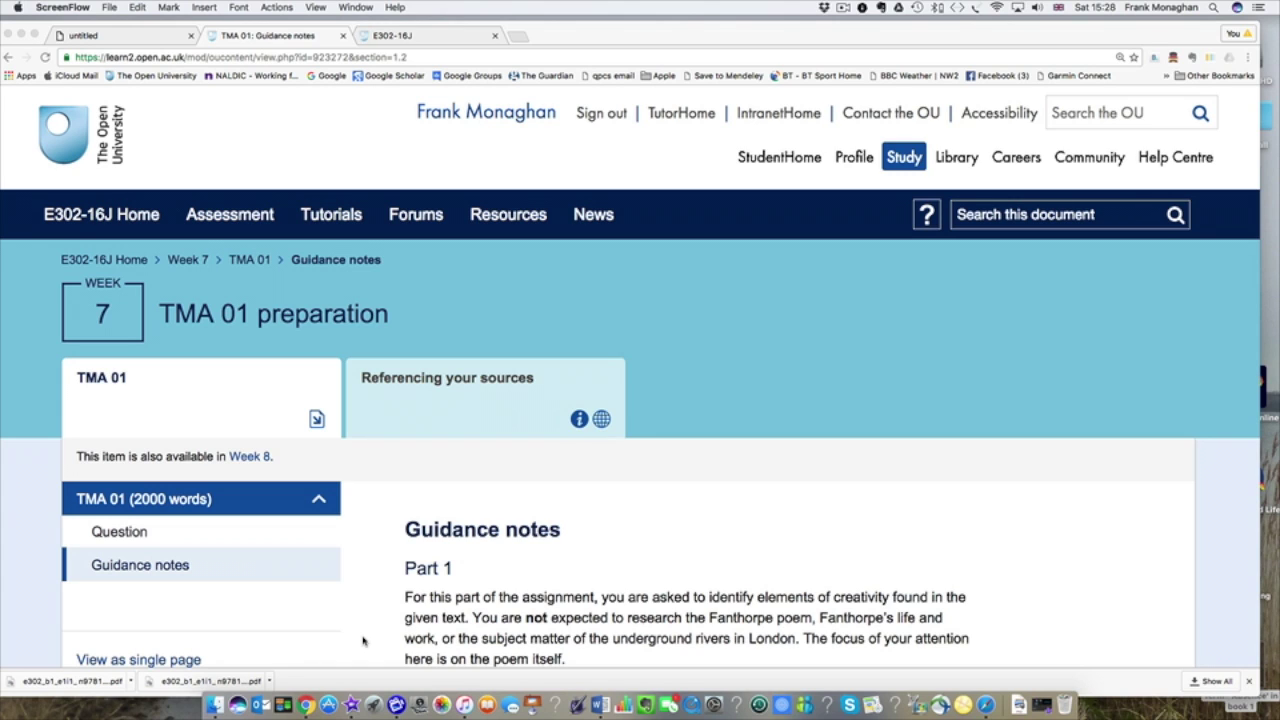
# Scroll the TMA 01 guidance notes to the end of Part 1, where absence/presence is mentioned
pyautogui.scroll(-5, 363, 641)
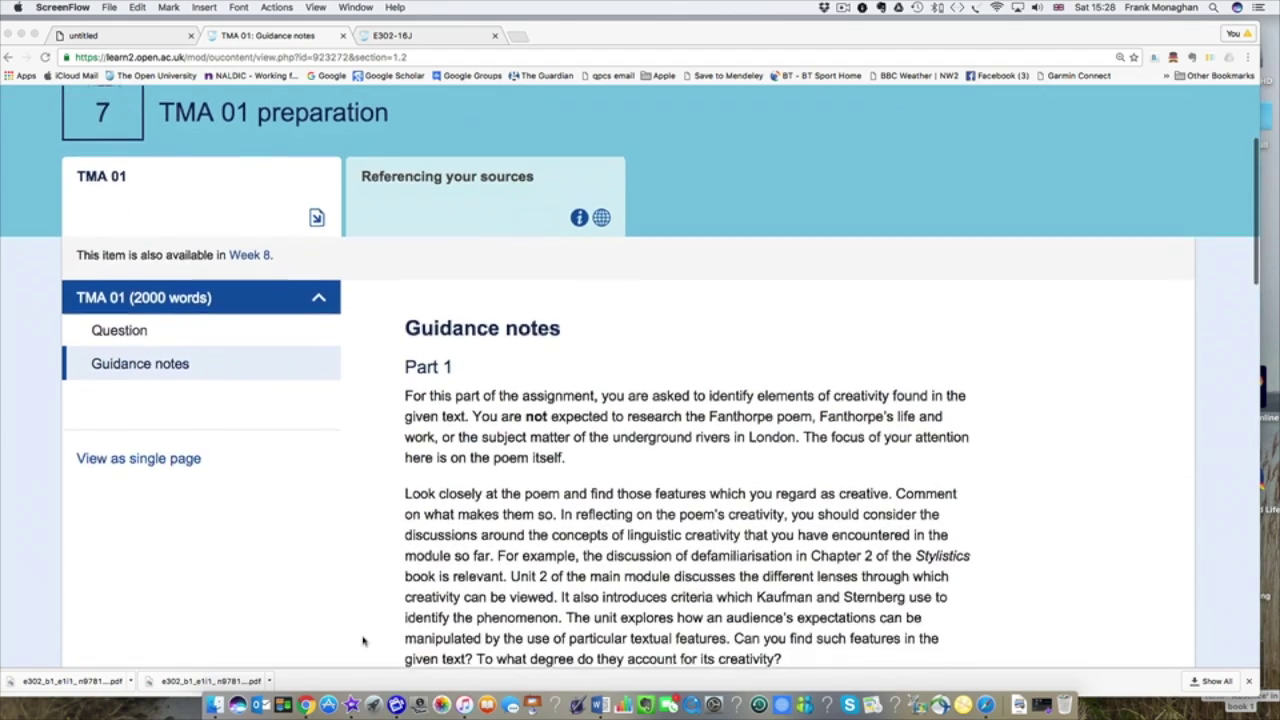
pyautogui.scroll(-6, 363, 641)
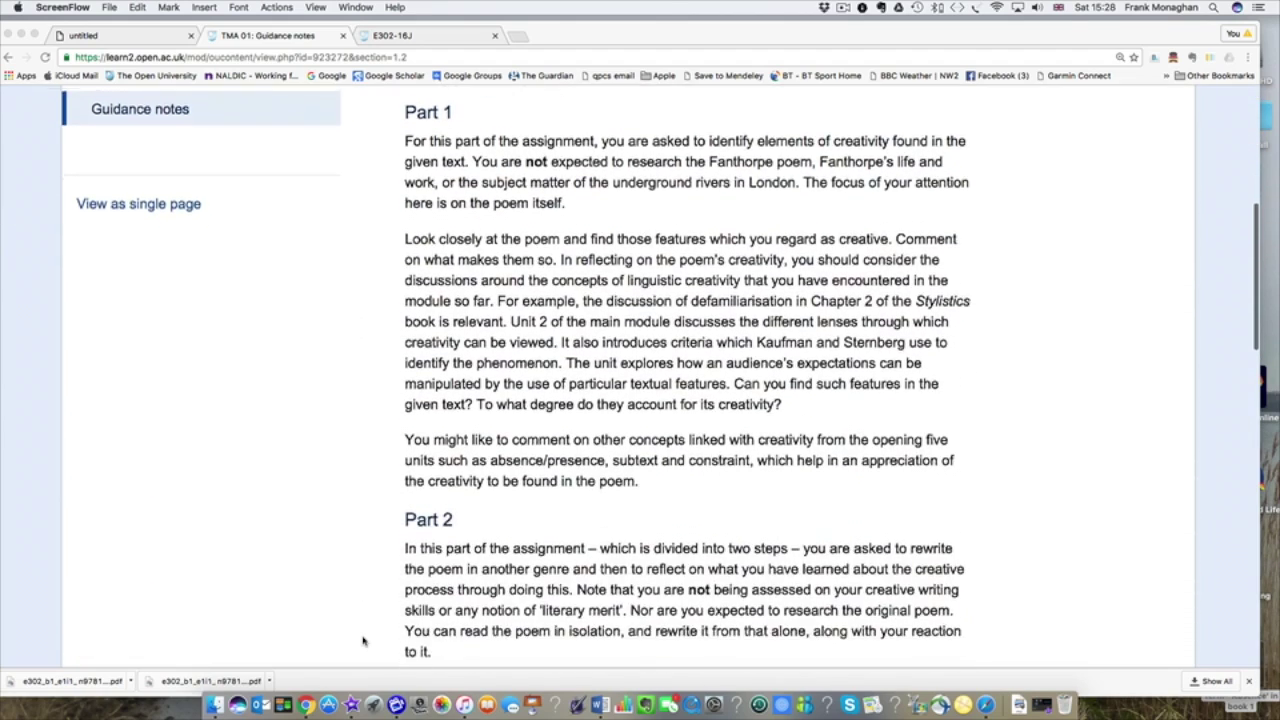
pyautogui.scroll(-1, 363, 641)
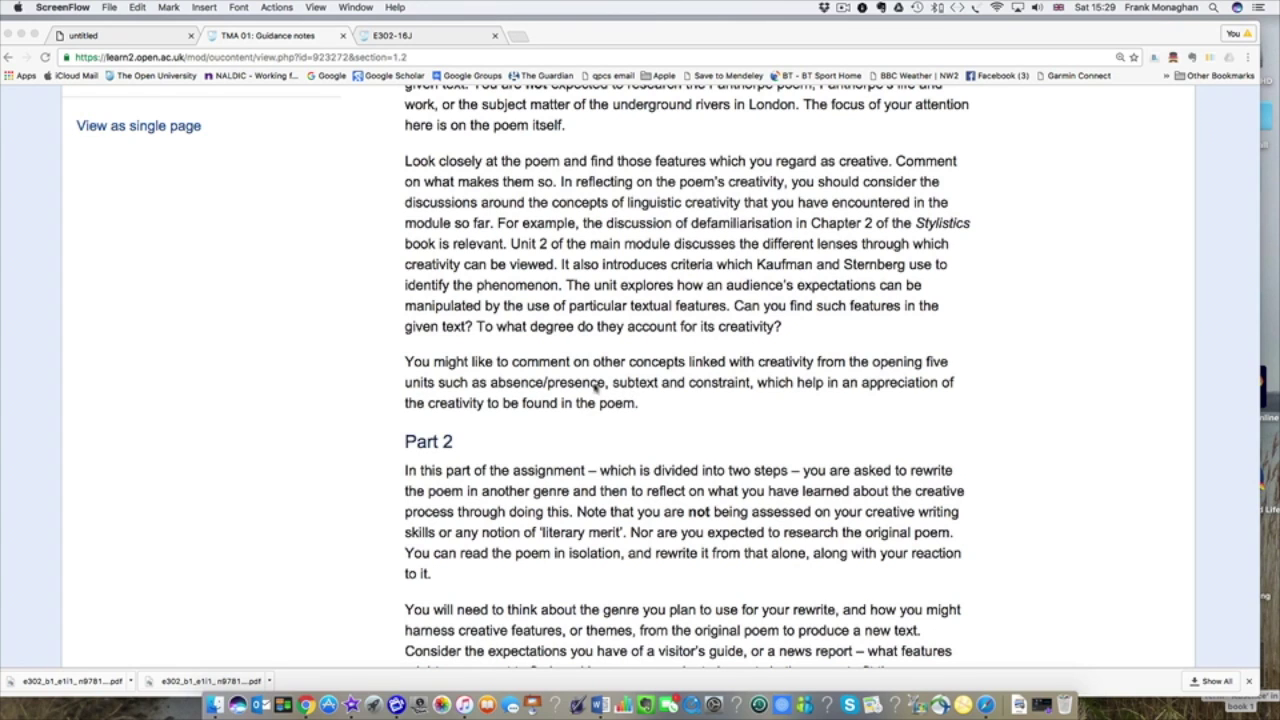
# Pick out the word 'absence', then download the 6.3MB Book 1 PDF from the module's PDF downloads
pyautogui.doubleClick(516, 384)
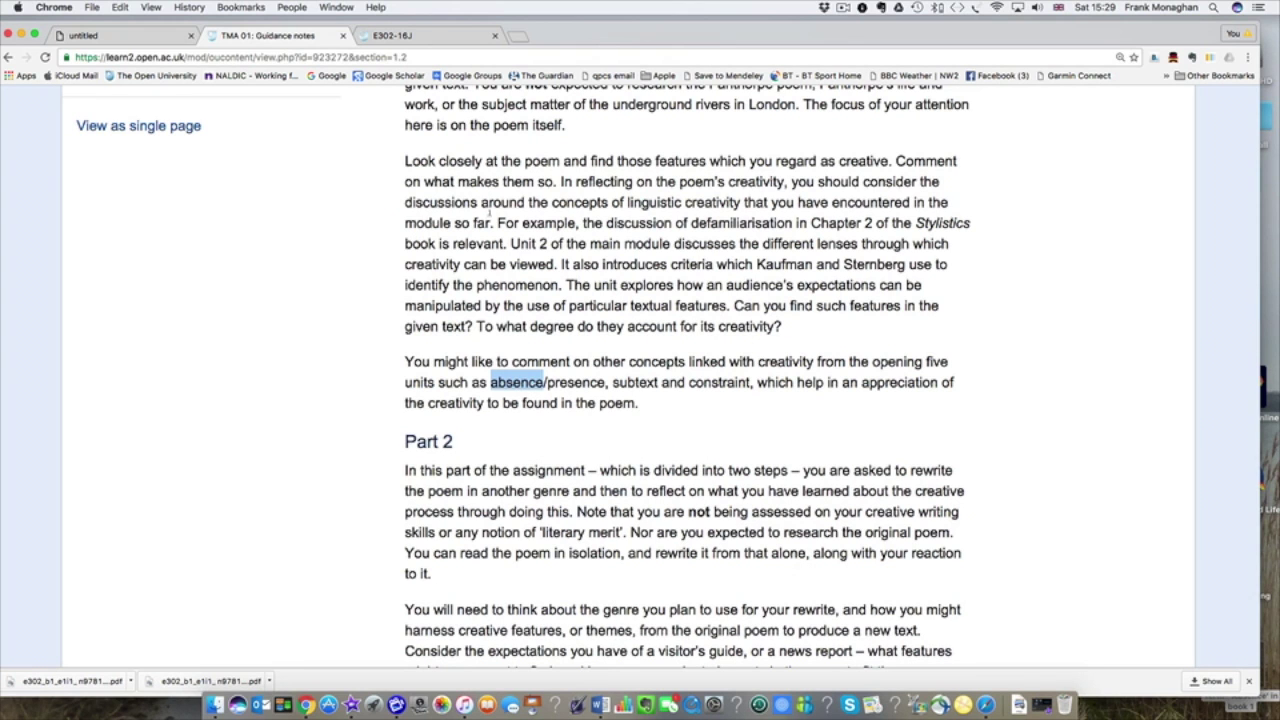
pyautogui.click(400, 35)
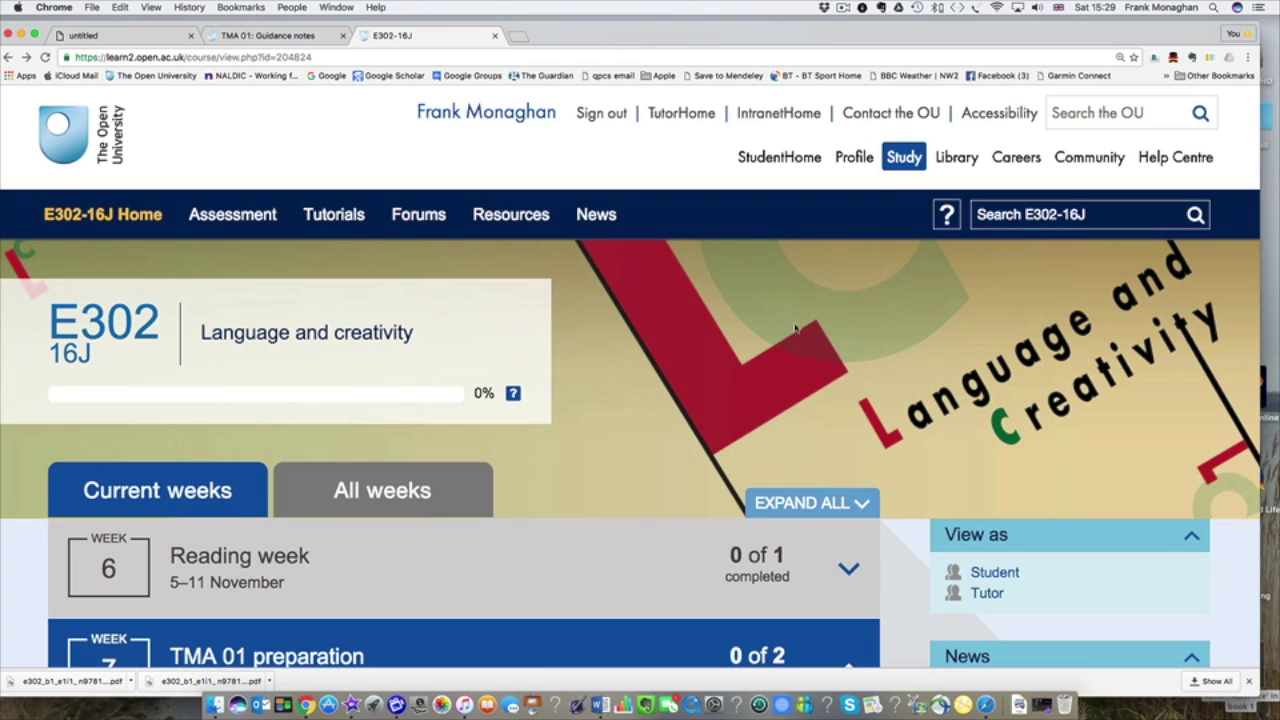
pyautogui.click(503, 220)
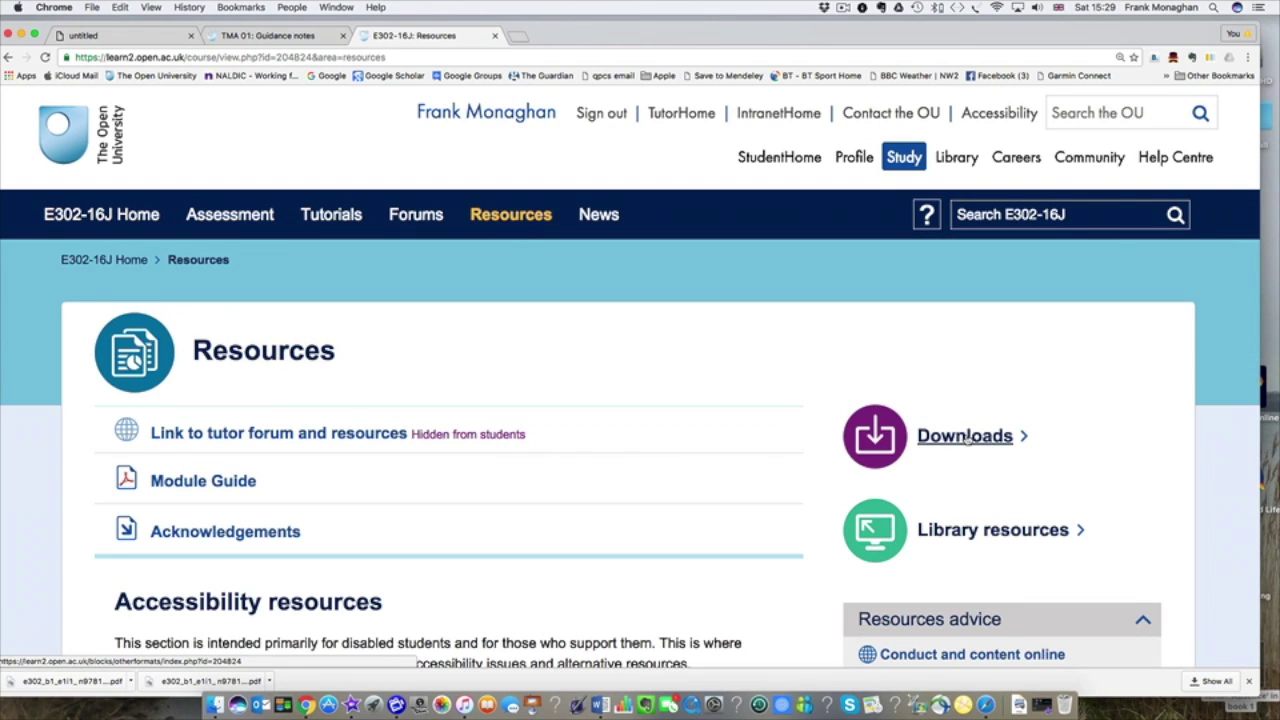
pyautogui.click(966, 438)
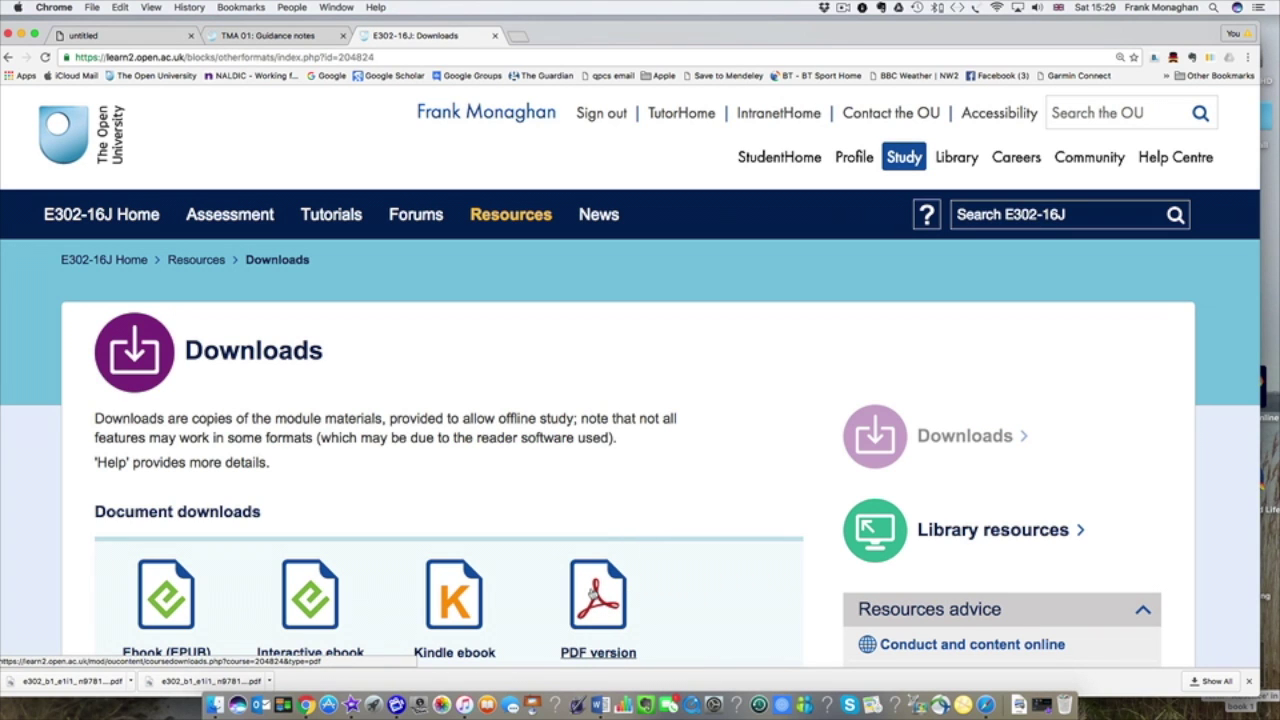
pyautogui.click(592, 594)
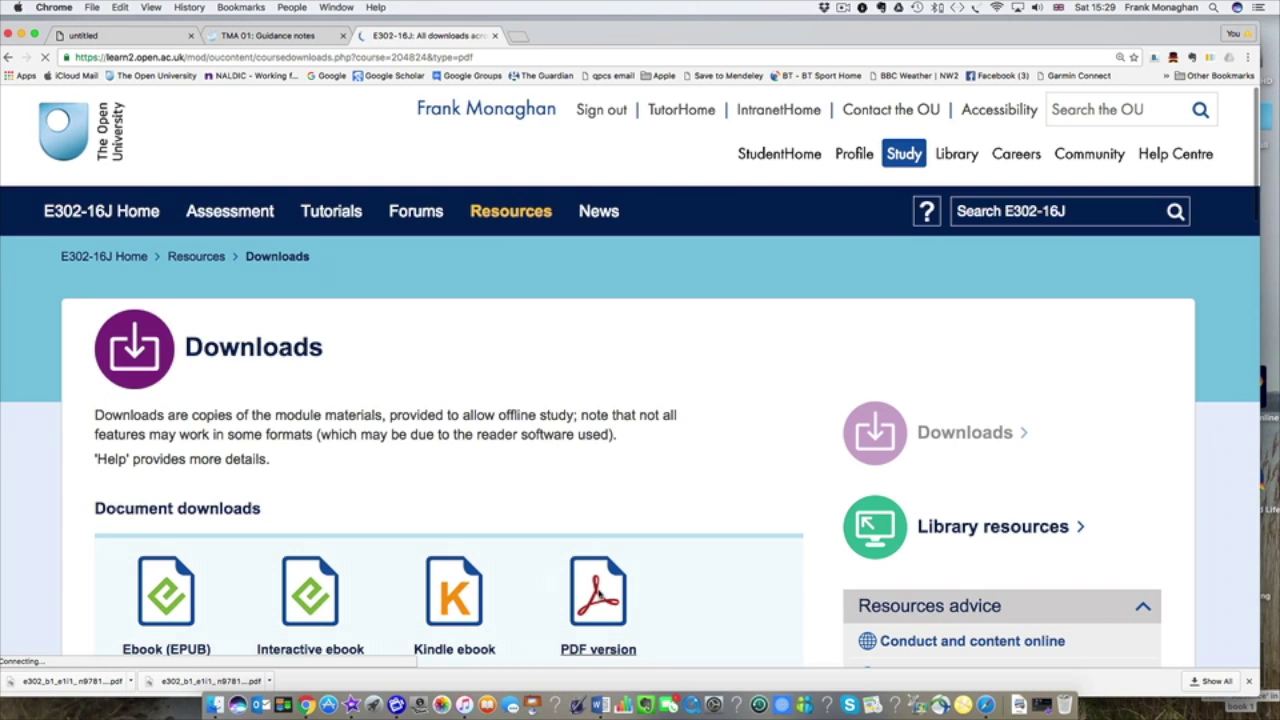
pyautogui.scroll(-10, 603, 593)
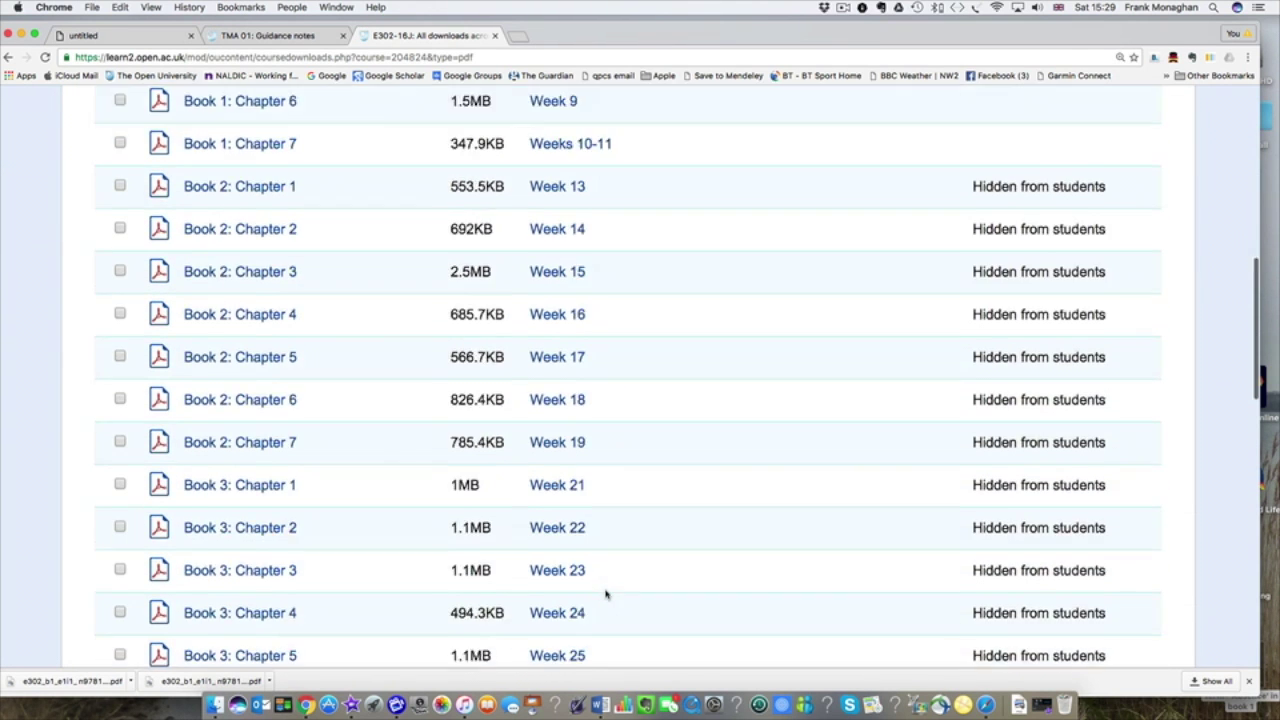
pyautogui.scroll(-10, 605, 594)
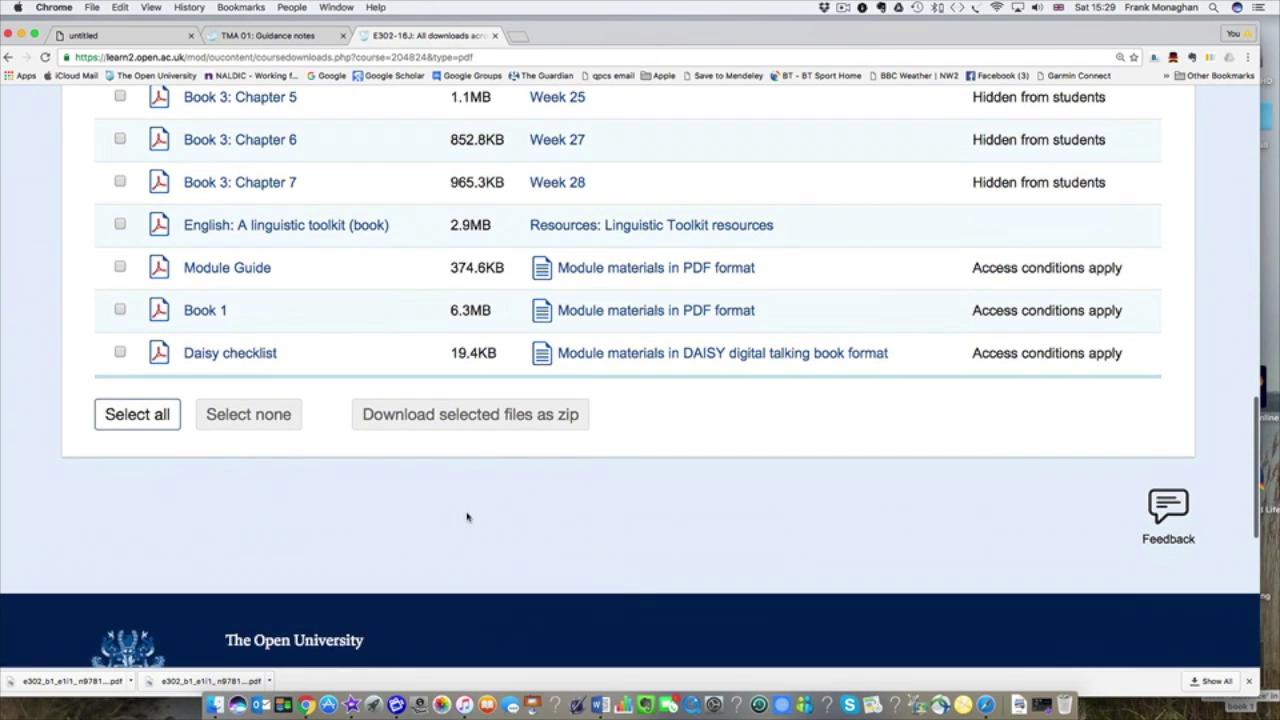
pyautogui.click(206, 312)
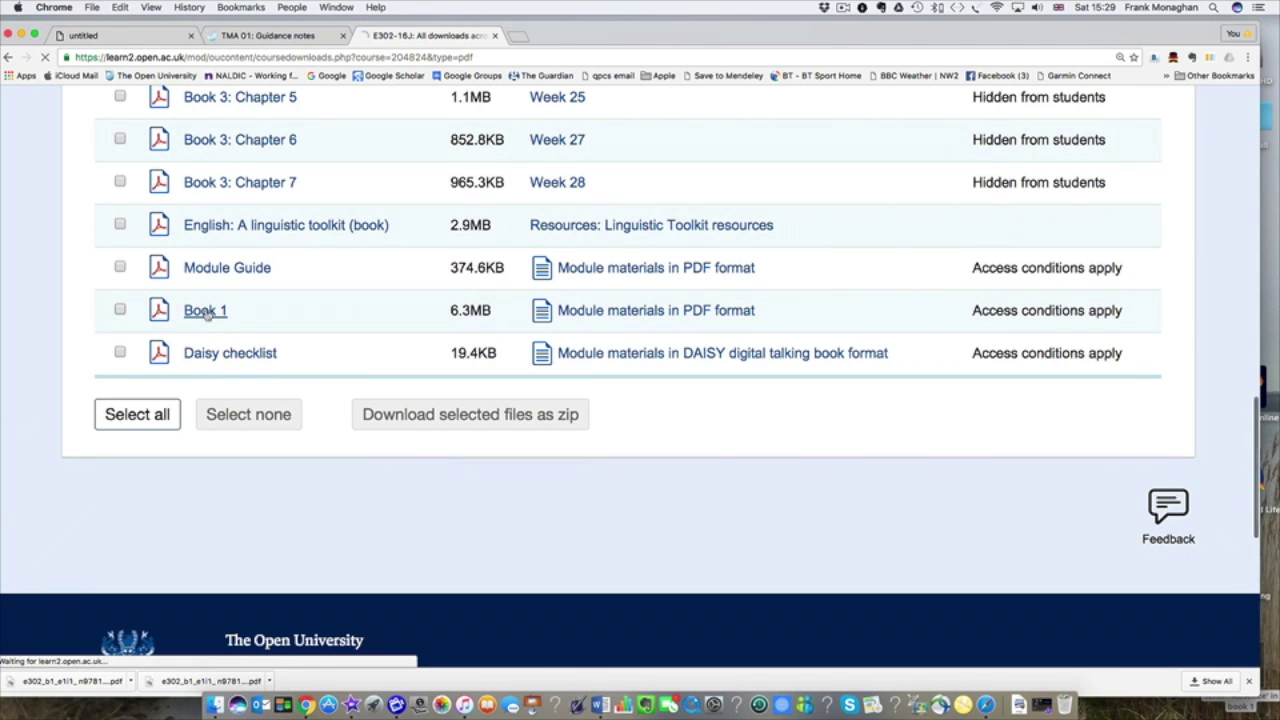
# Search the opened Book 1 PDF for 'absence'
pyautogui.click(151, 37)
pyautogui.scroll(-5, 823, 449)
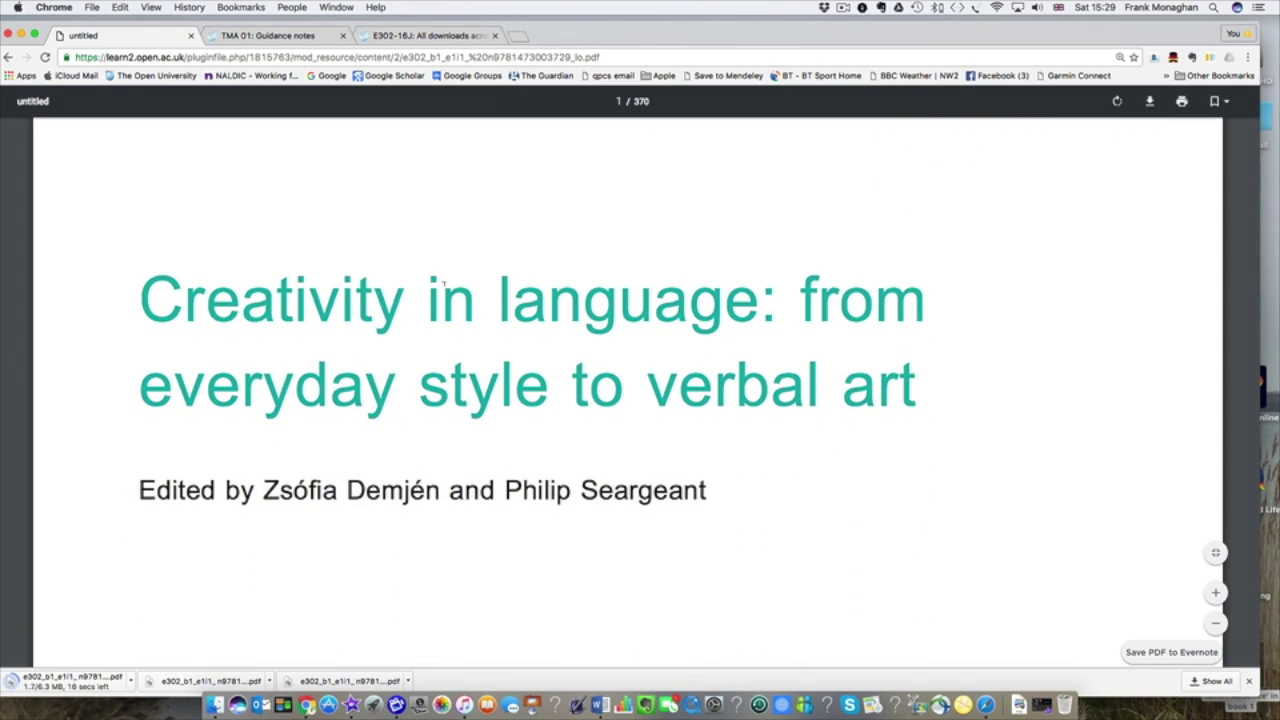
pyautogui.click(119, 7)
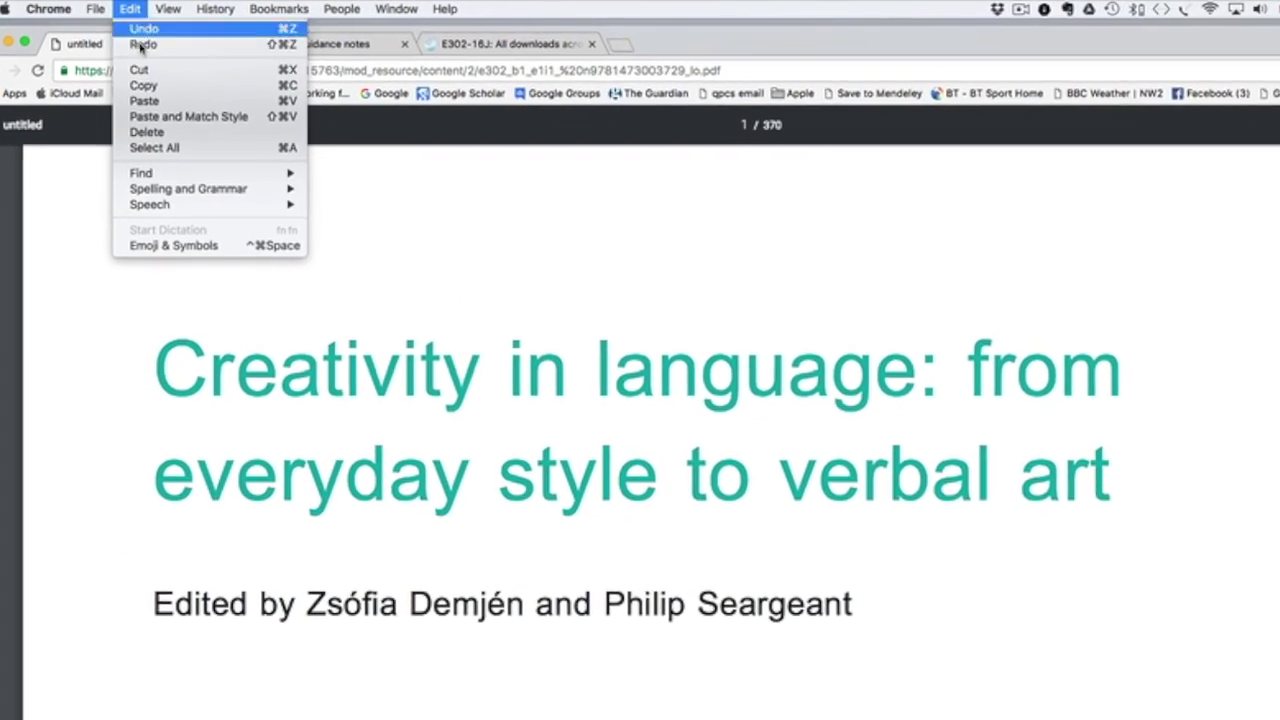
pyautogui.moveTo(150, 173)
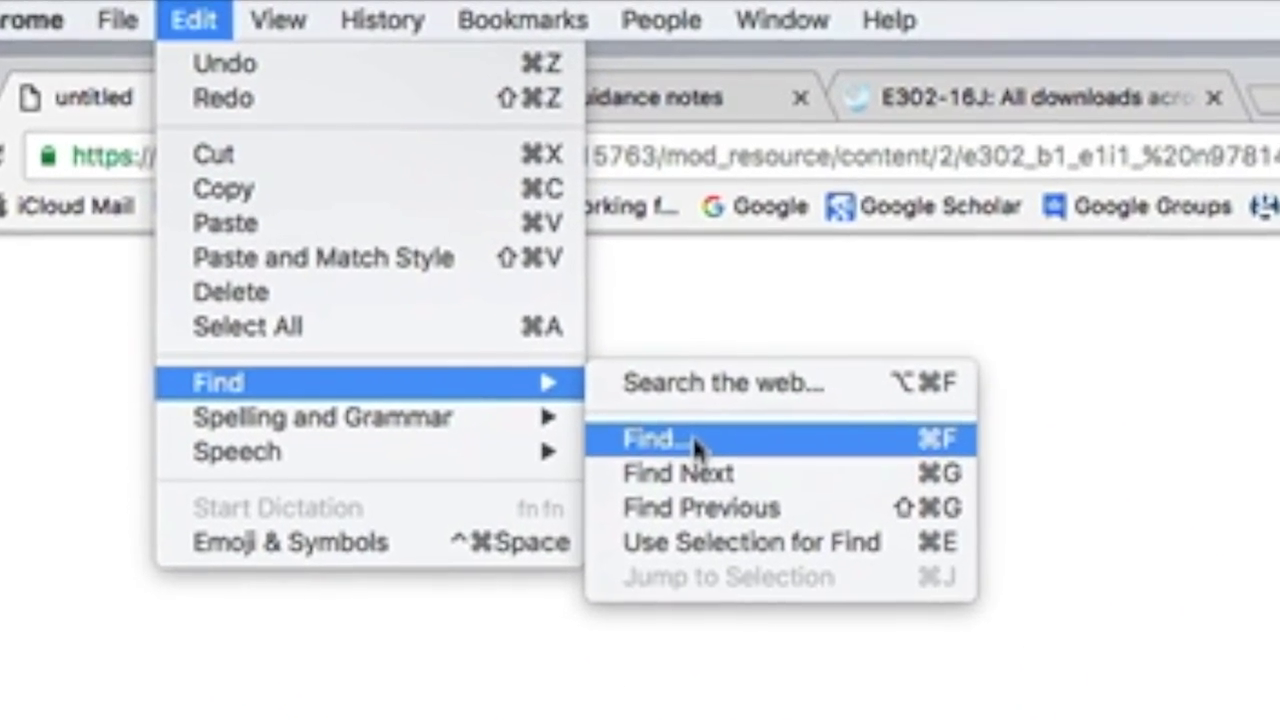
pyautogui.click(520, 316)
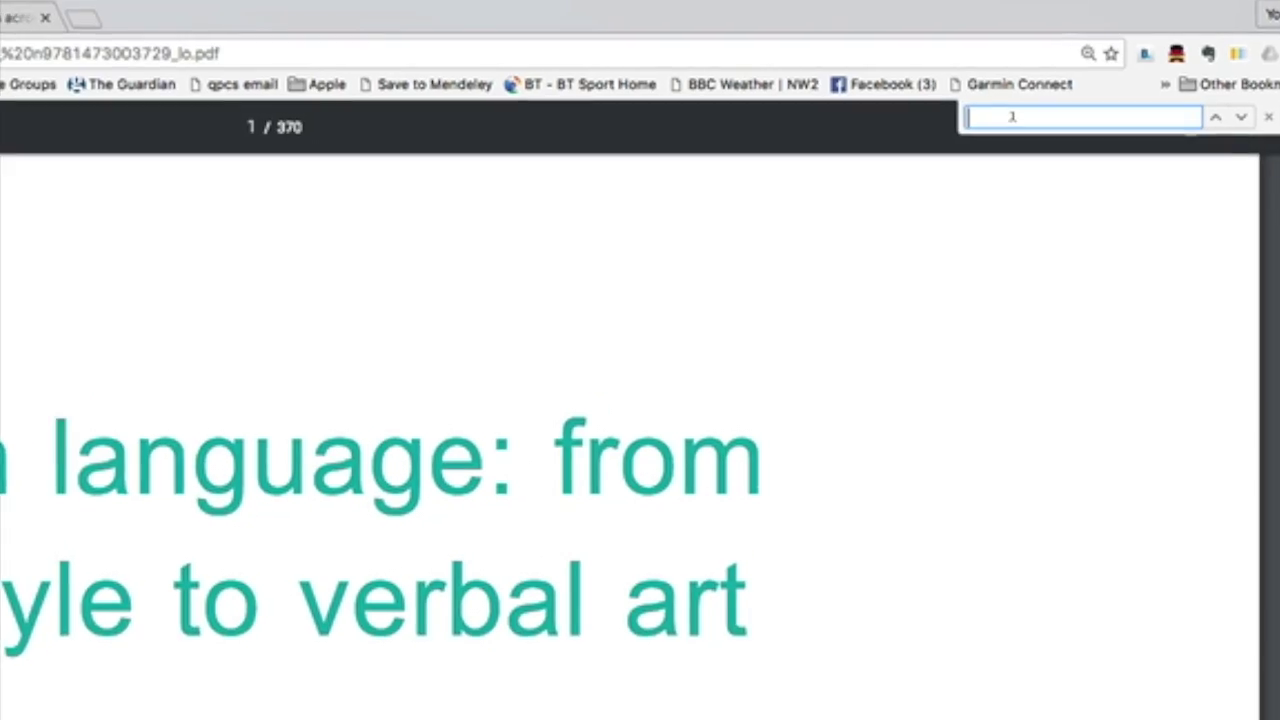
pyautogui.write('absen')
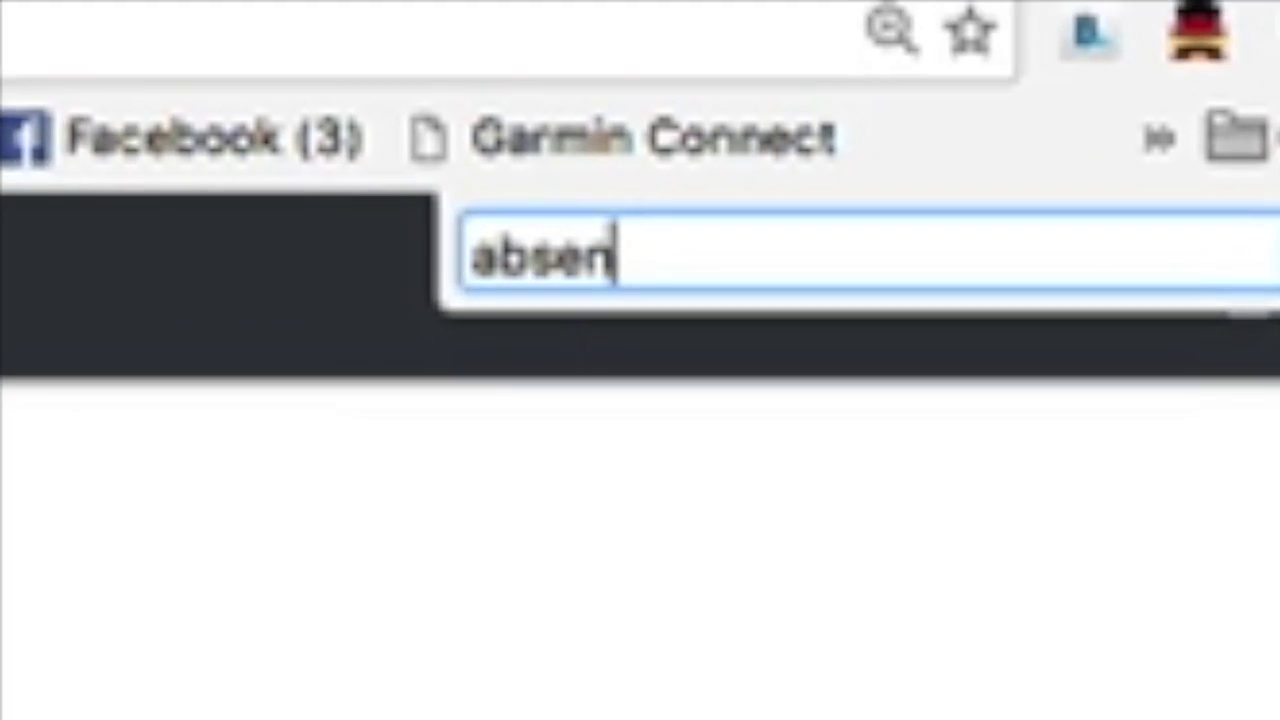
pyautogui.write('ce')
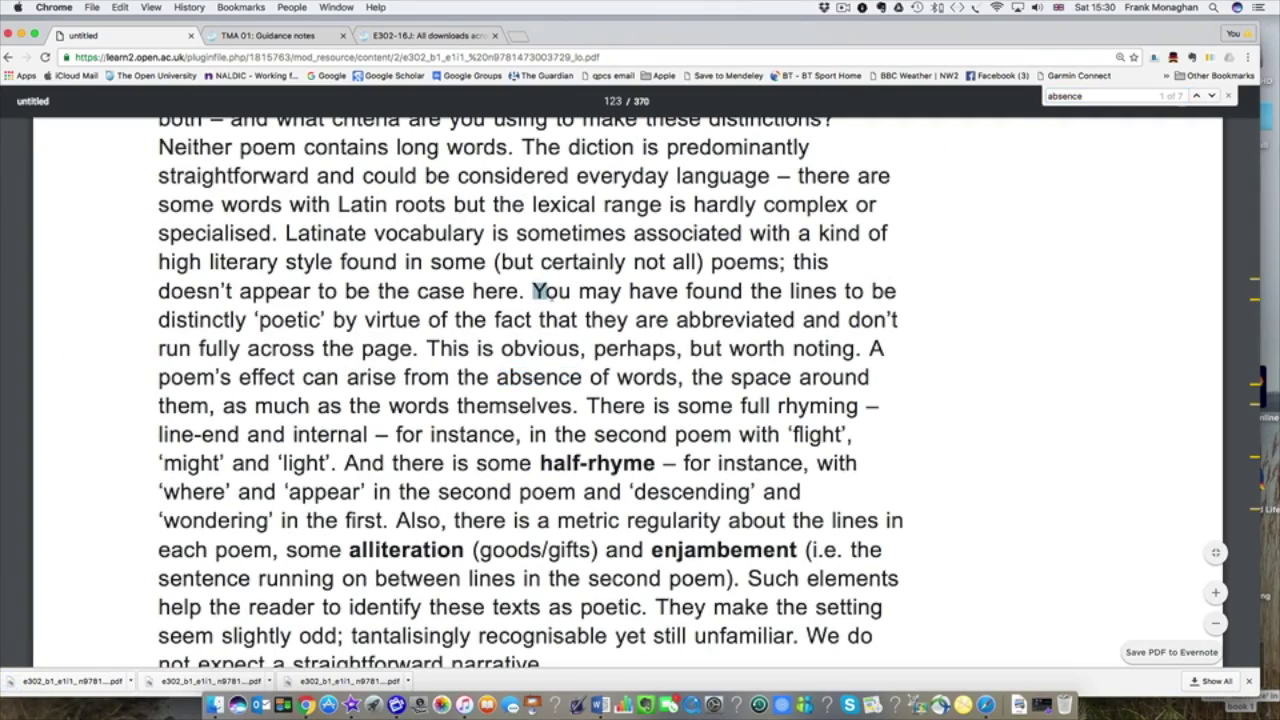
# Select the page 123 passage on the absence of words, then jump to the page 136 match
pyautogui.moveTo(545, 291); pyautogui.dragTo(577, 406)
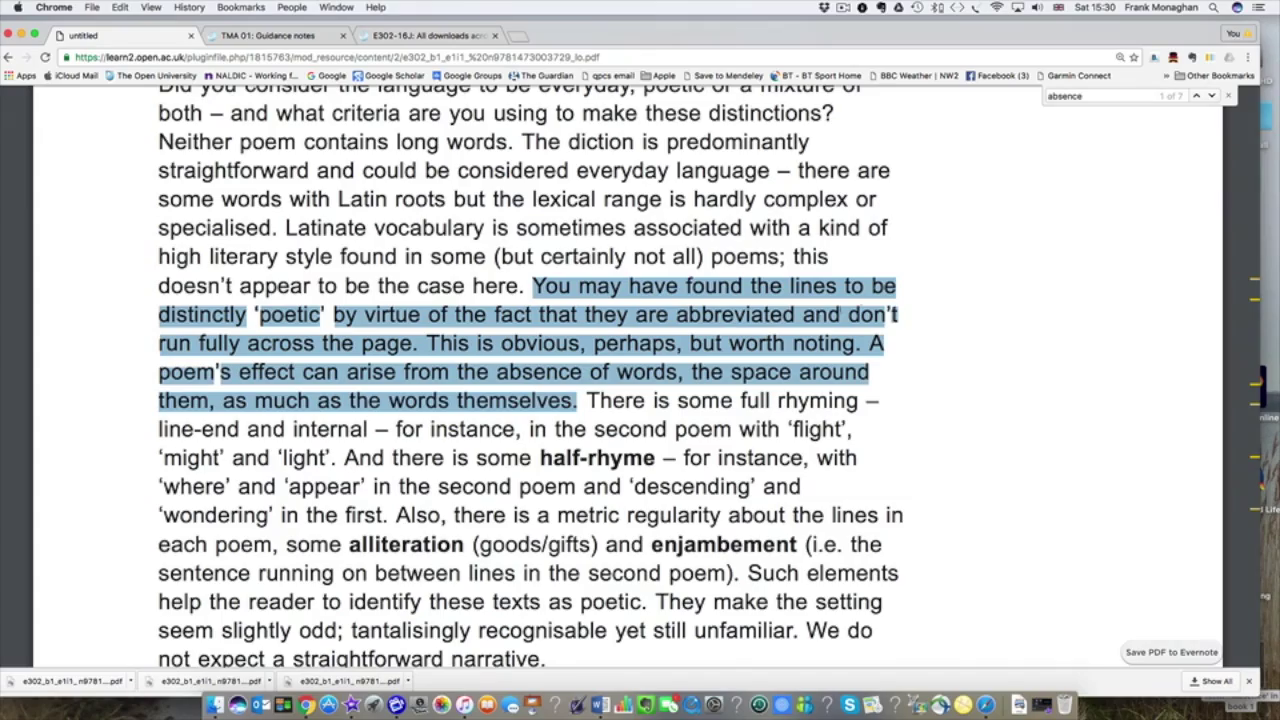
pyautogui.click(1219, 95)
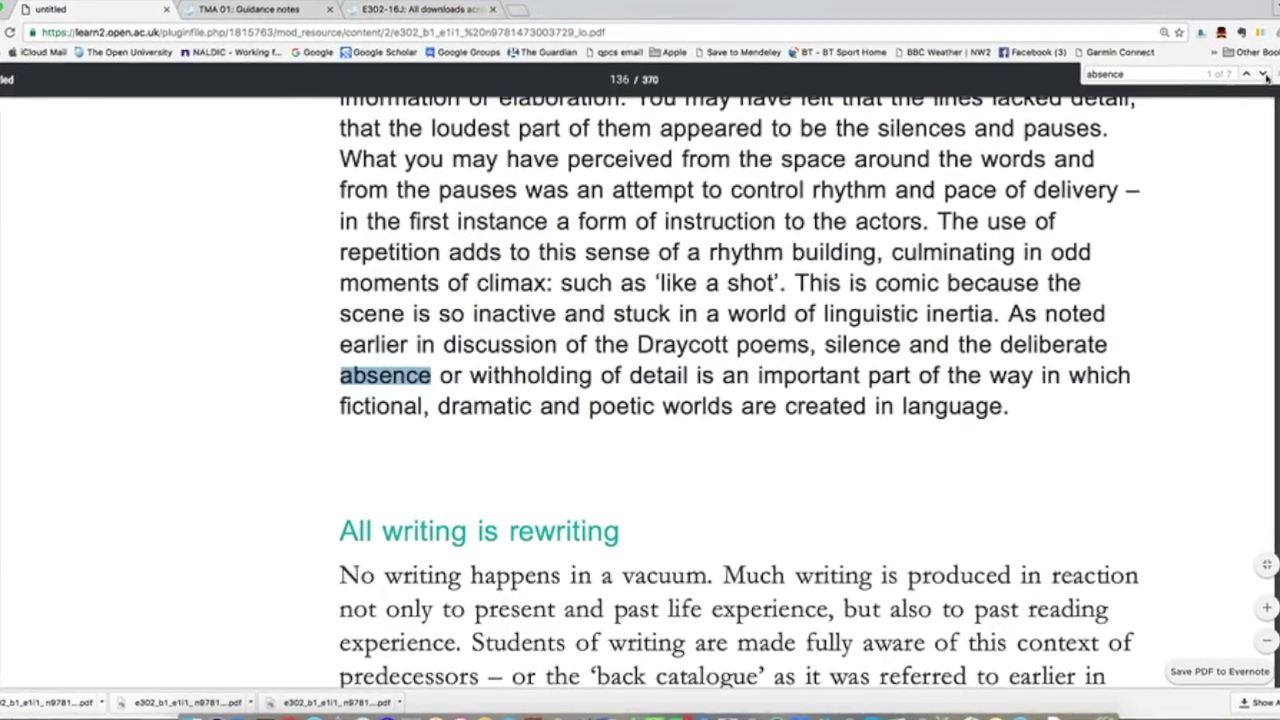
# Advance to the next 'absence' match, the page 190 passage on translating 'ruka'
pyautogui.click(1264, 76)
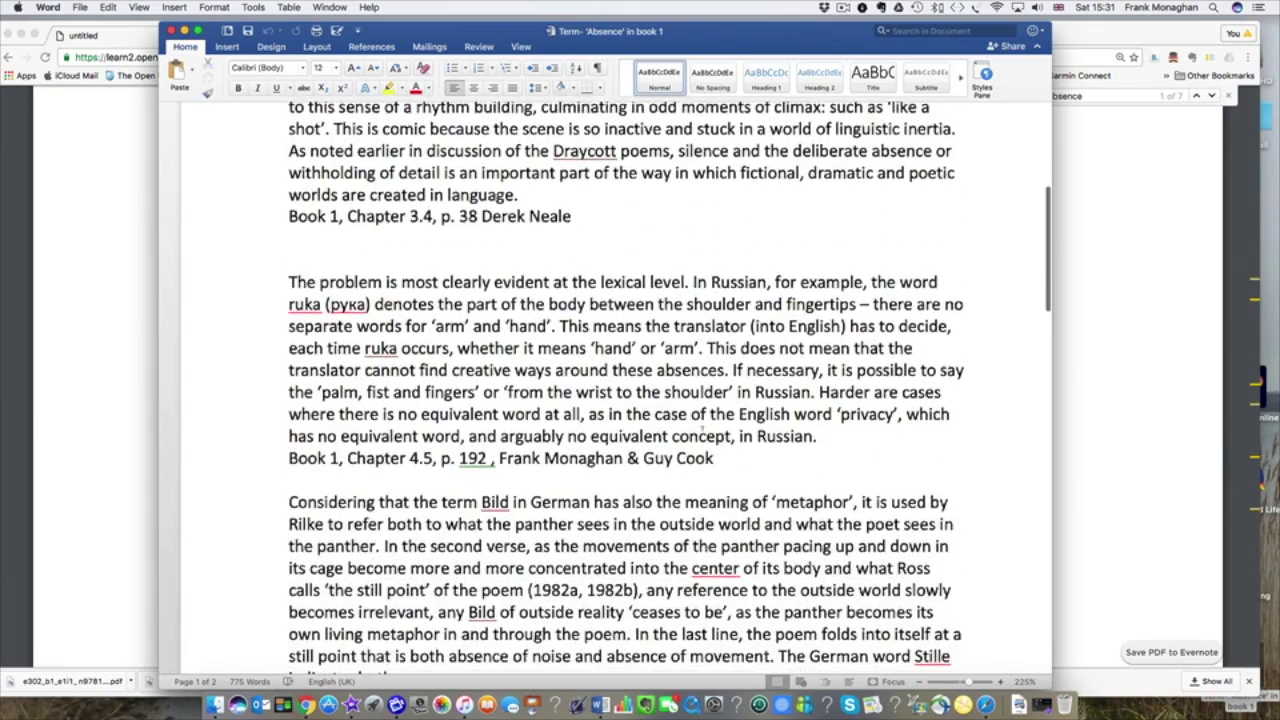
pyautogui.scroll(-8, 701, 427)
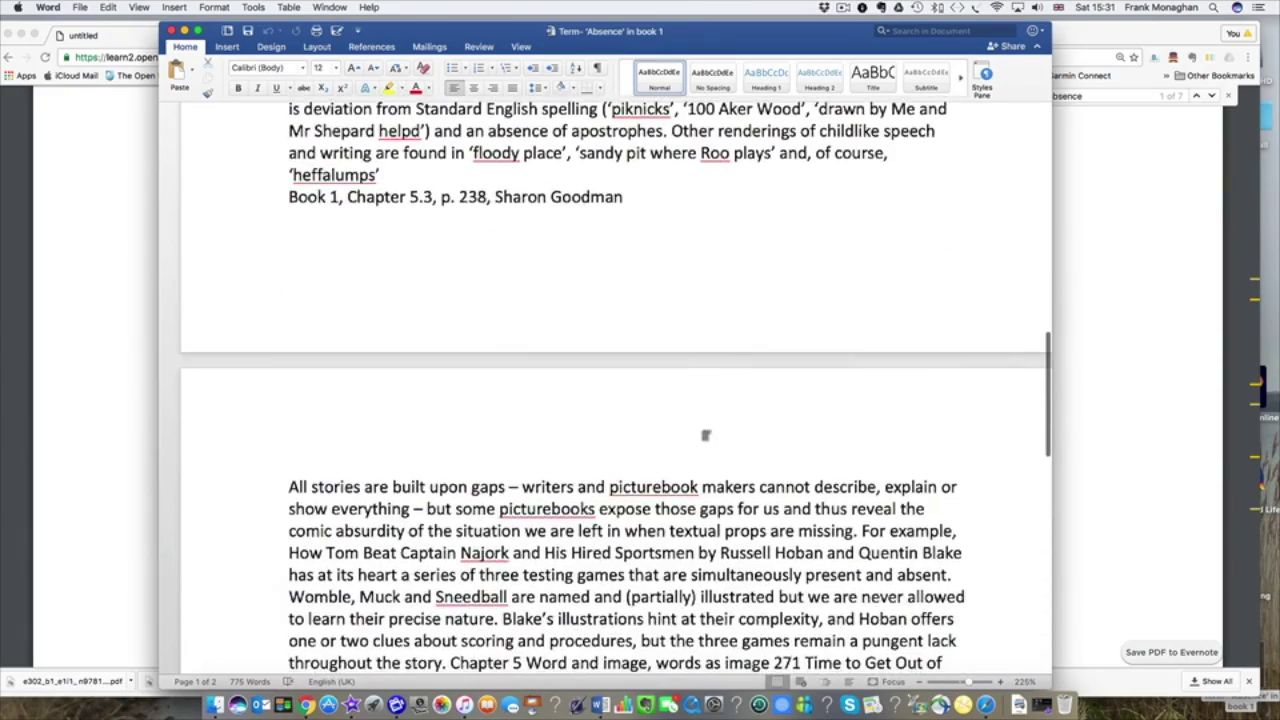
# Scroll through the Word notes to review each absence passage and its Book 1 reference
pyautogui.scroll(10, 702, 427)
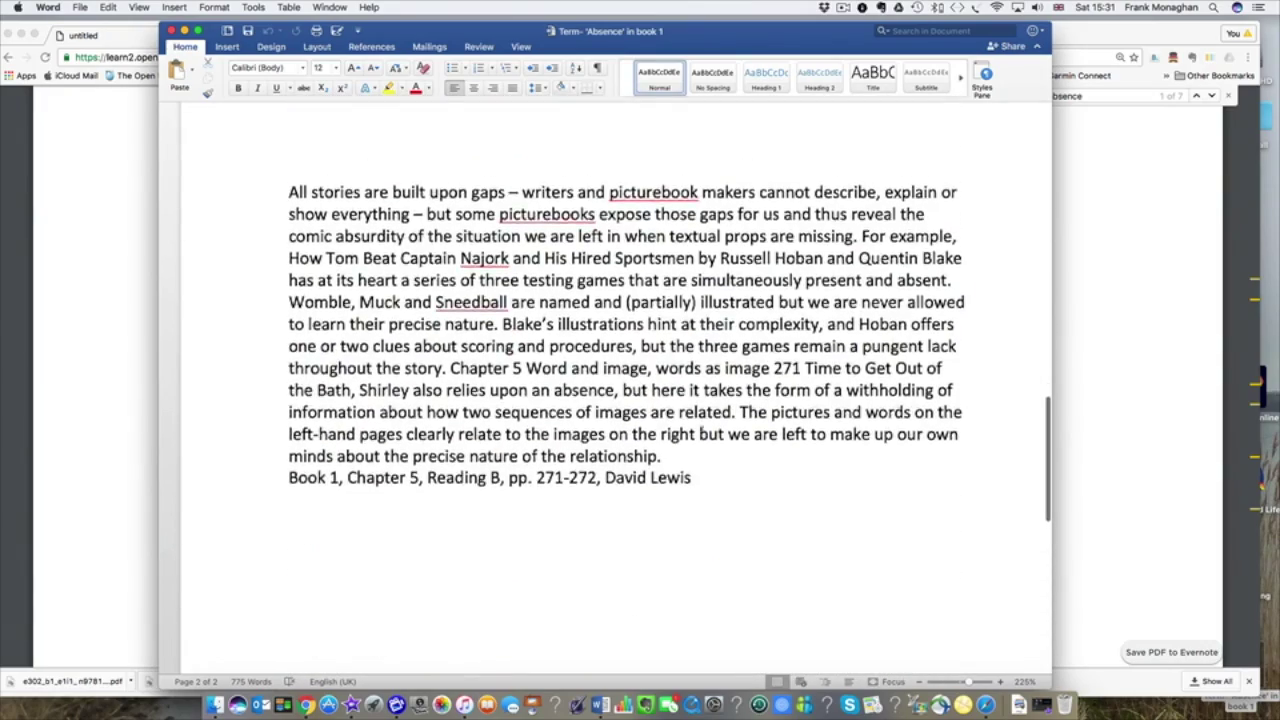
pyautogui.scroll(7, 348, 262)
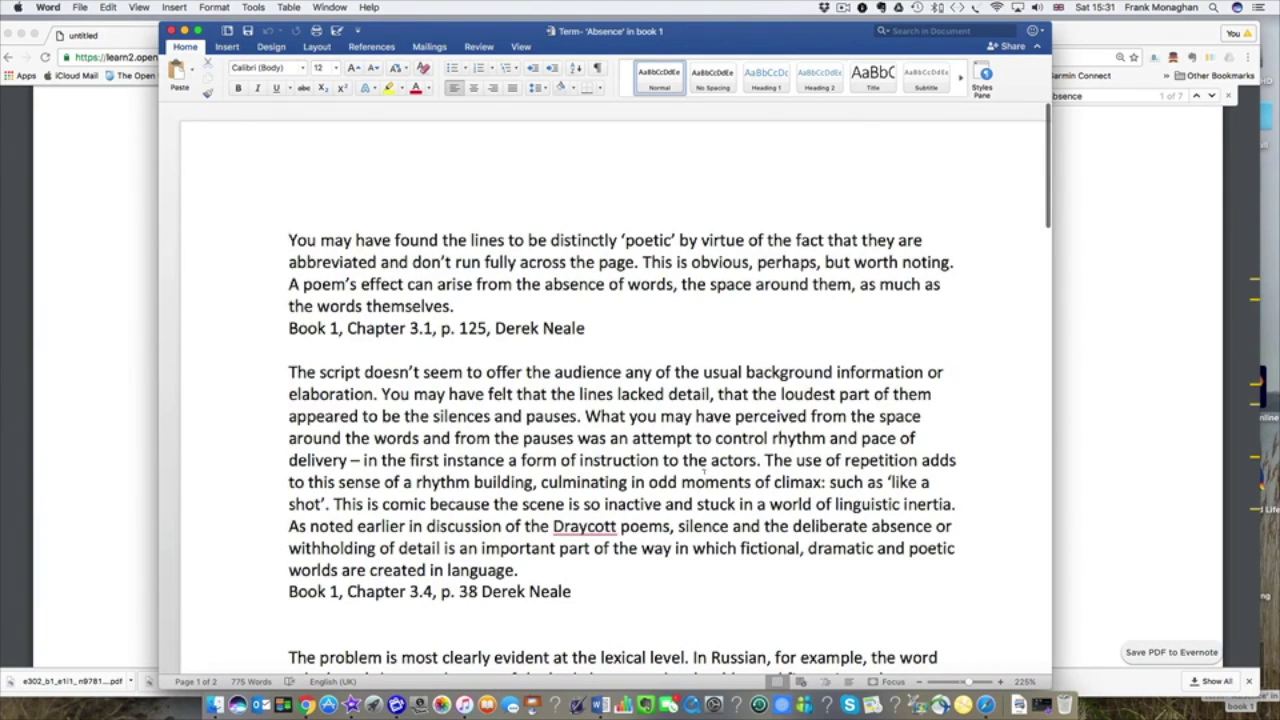
pyautogui.scroll(-2, 704, 471)
pyautogui.scroll(-1, 703, 470)
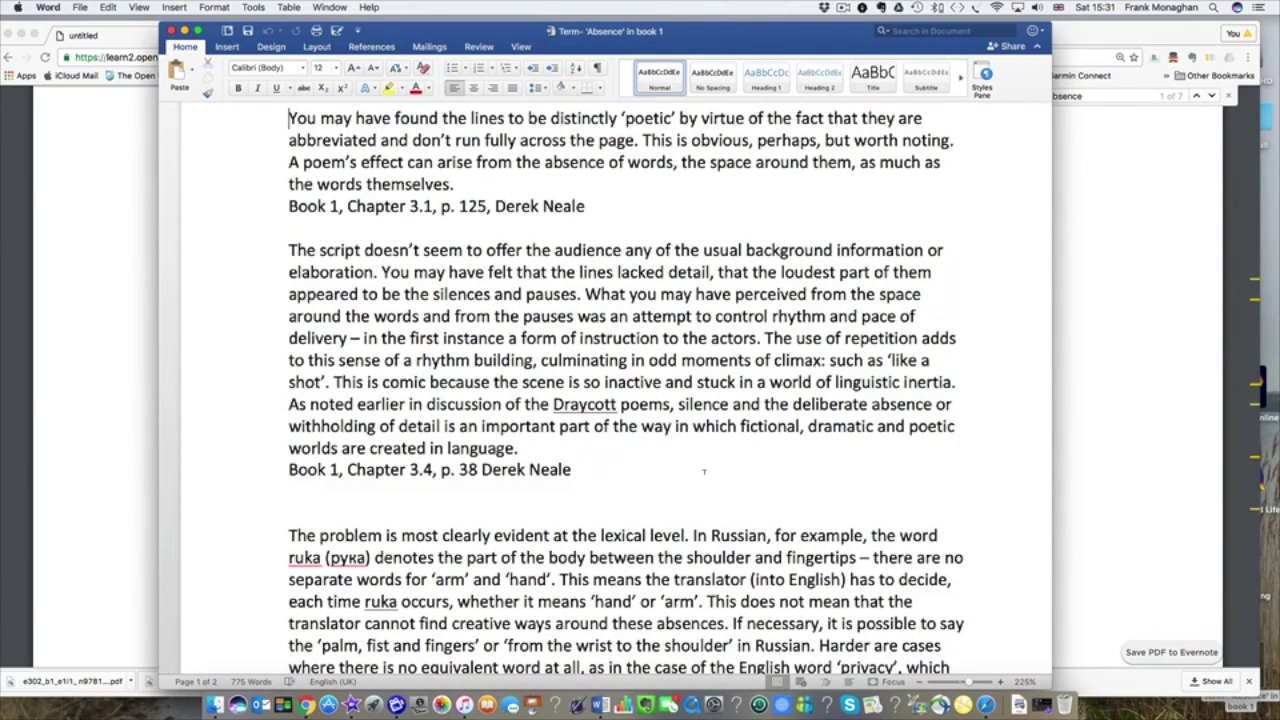
pyautogui.scroll(-3, 704, 471)
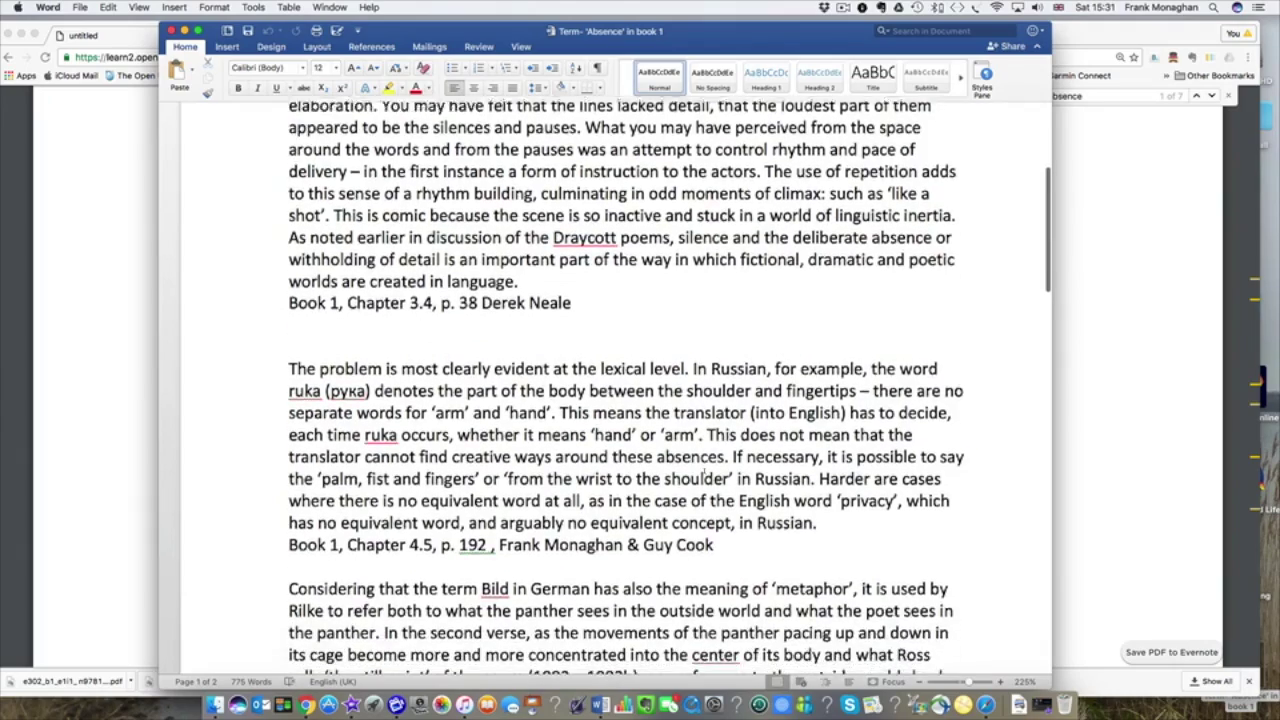
pyautogui.scroll(-3, 704, 471)
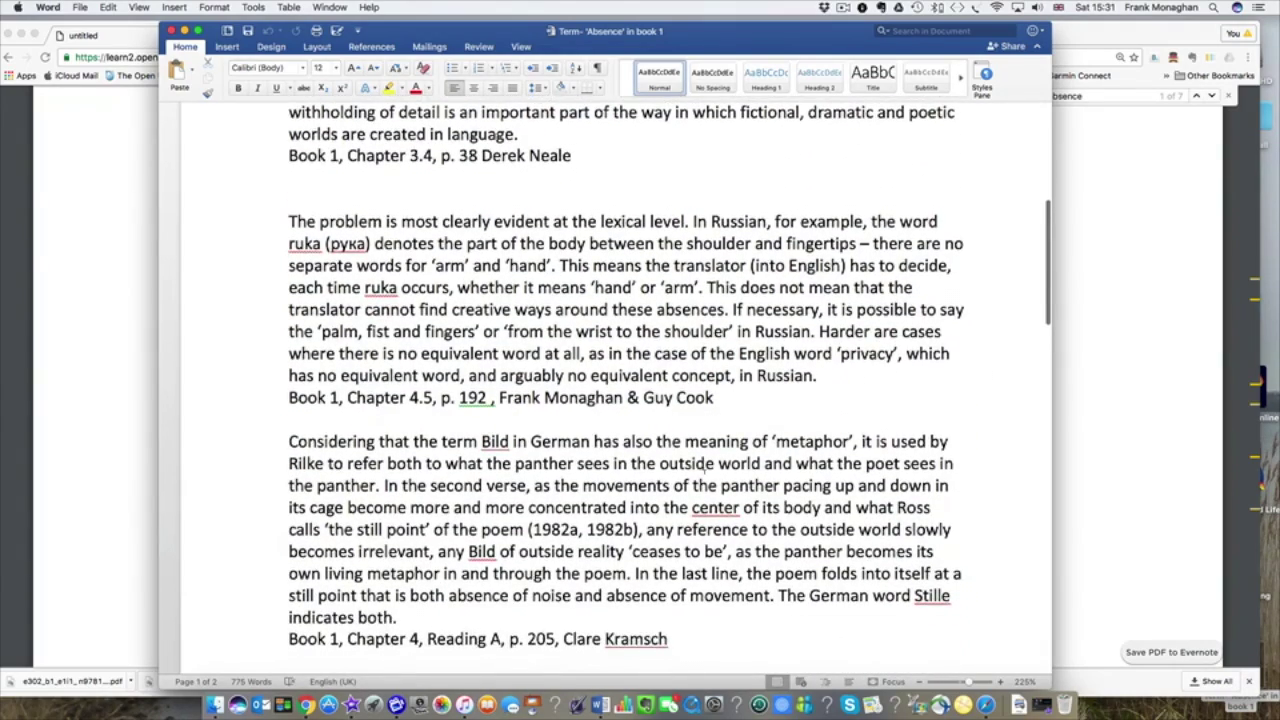
pyautogui.scroll(-2, 704, 465)
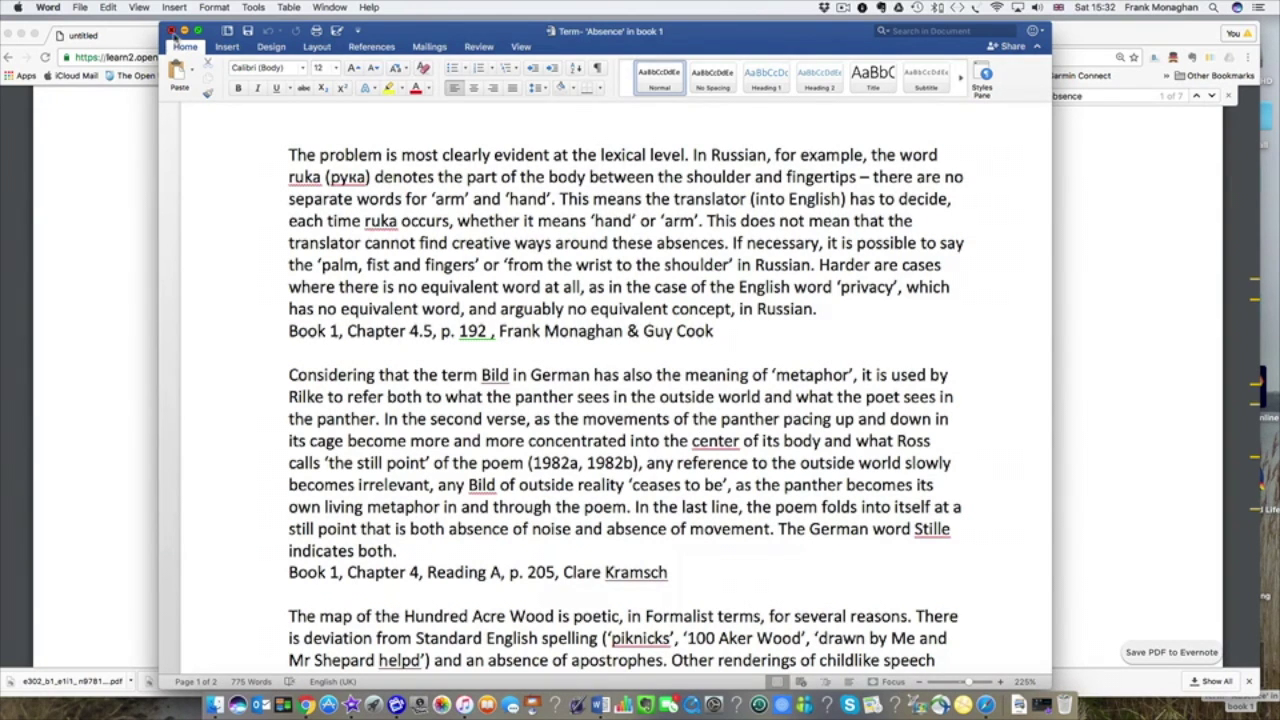
# Close the Word document and return to the Book 1 PDF at page 123
pyautogui.click(172, 32)
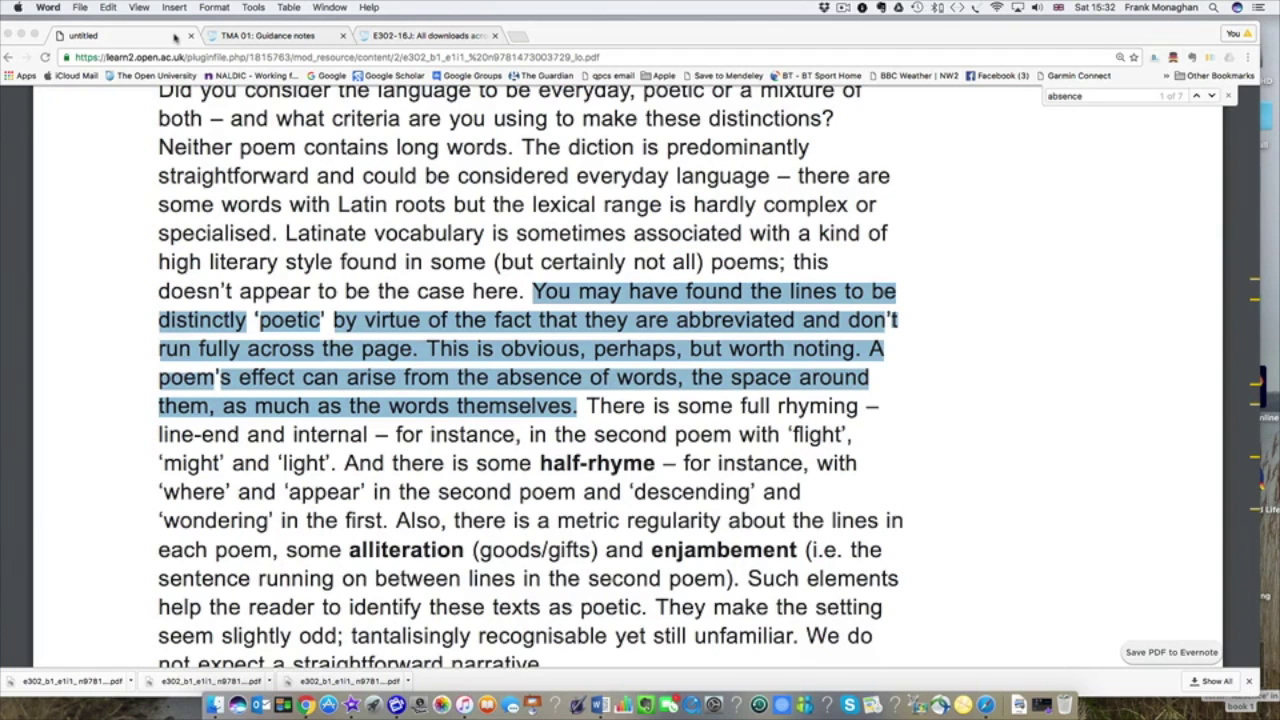
pyautogui.click(463, 252)
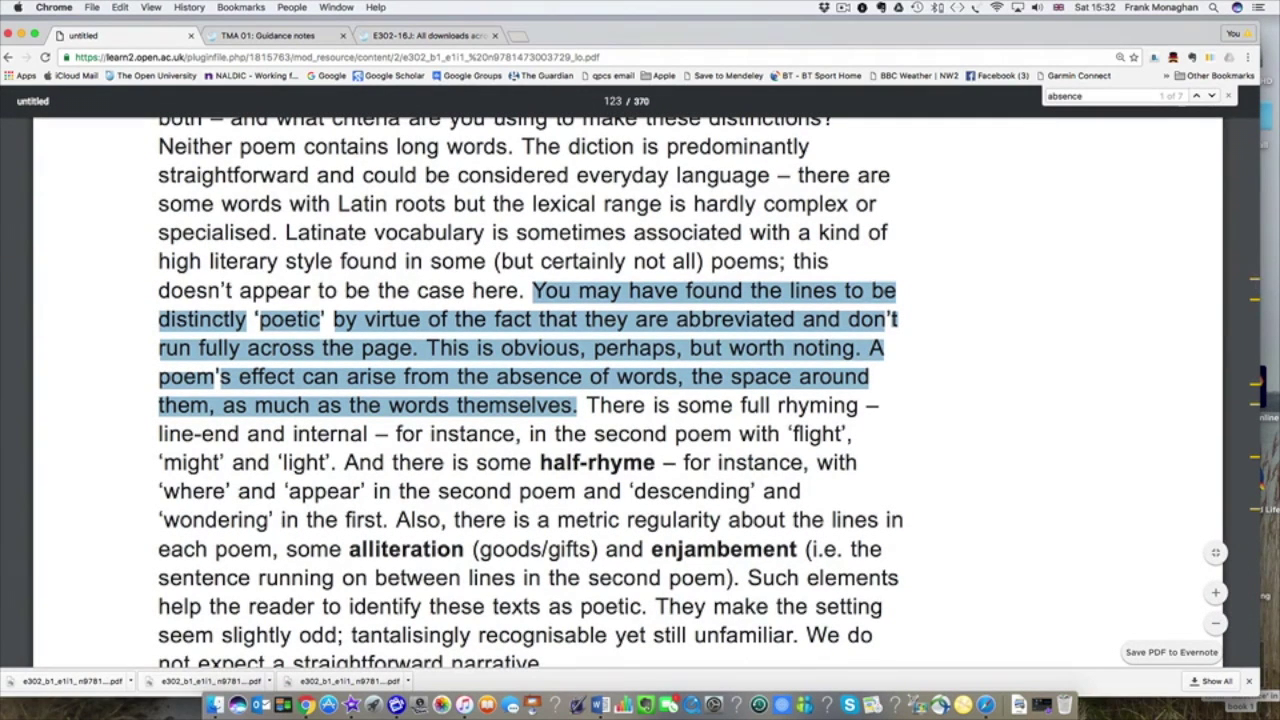